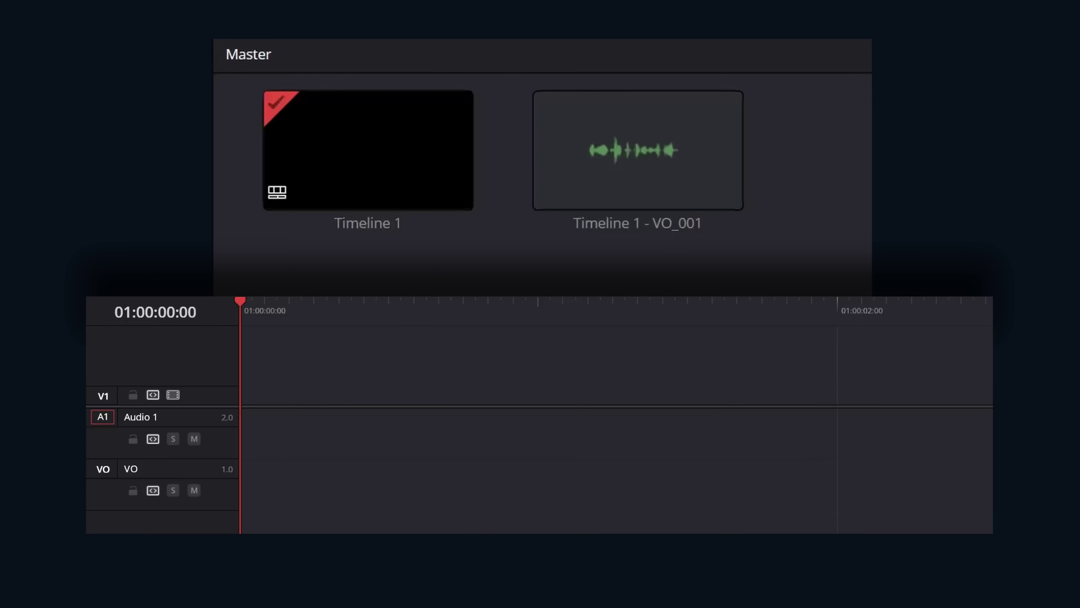
Step: Place VO_001 on the VO track and trim its end at the two-second playhead
drag(638, 149, 246, 480)
click(552, 325)
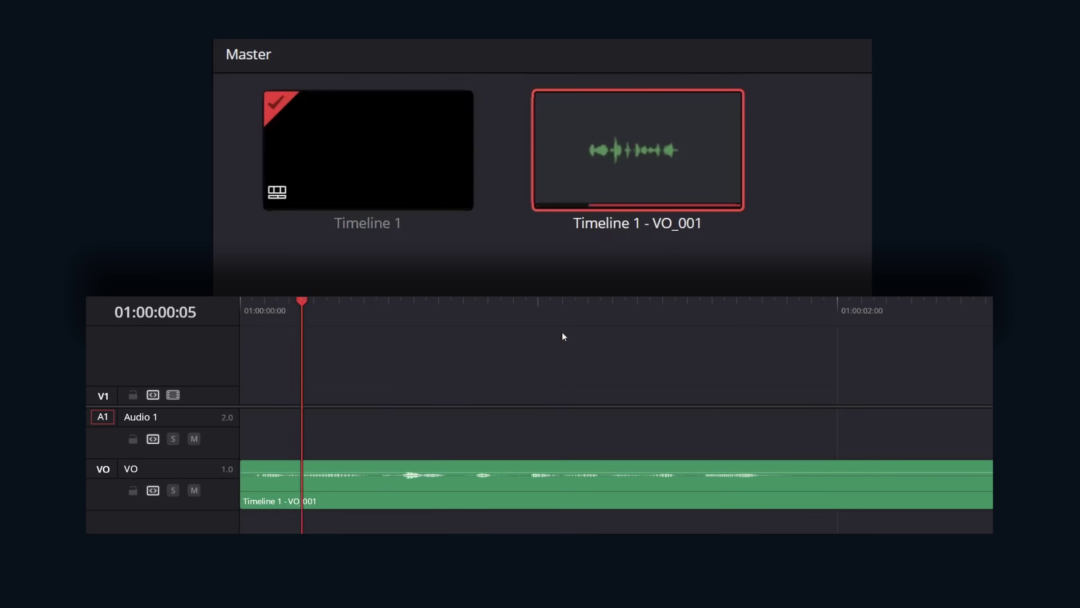
key(Home)
click(824, 328)
key(shift+bracketright)
key(Home)
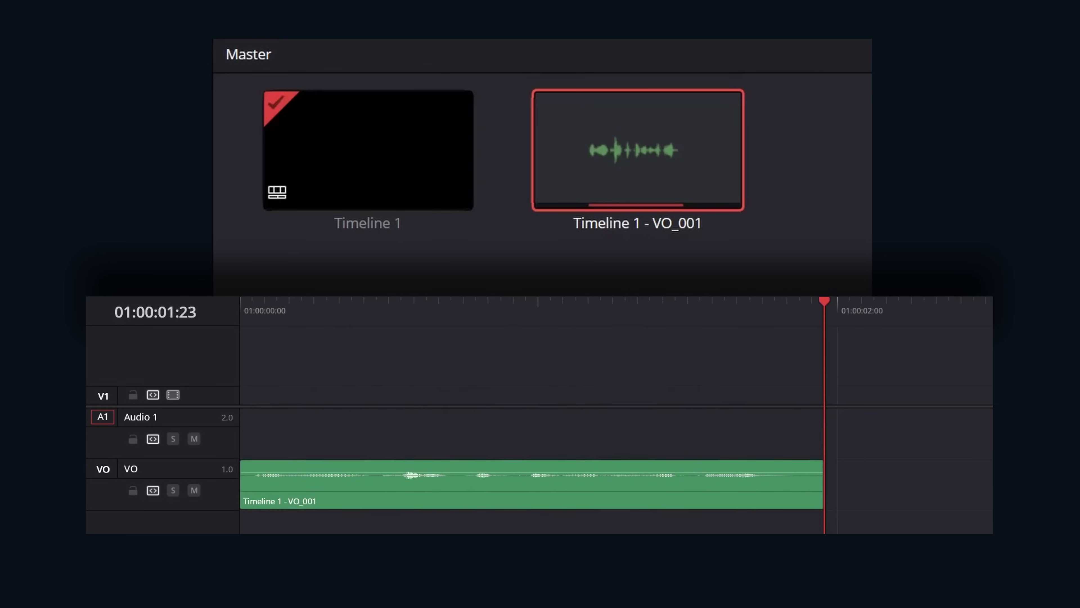
Step: Open AI Voice Convert for the clip via Clip > AI Tools > Voice Convert
right_click(518, 490)
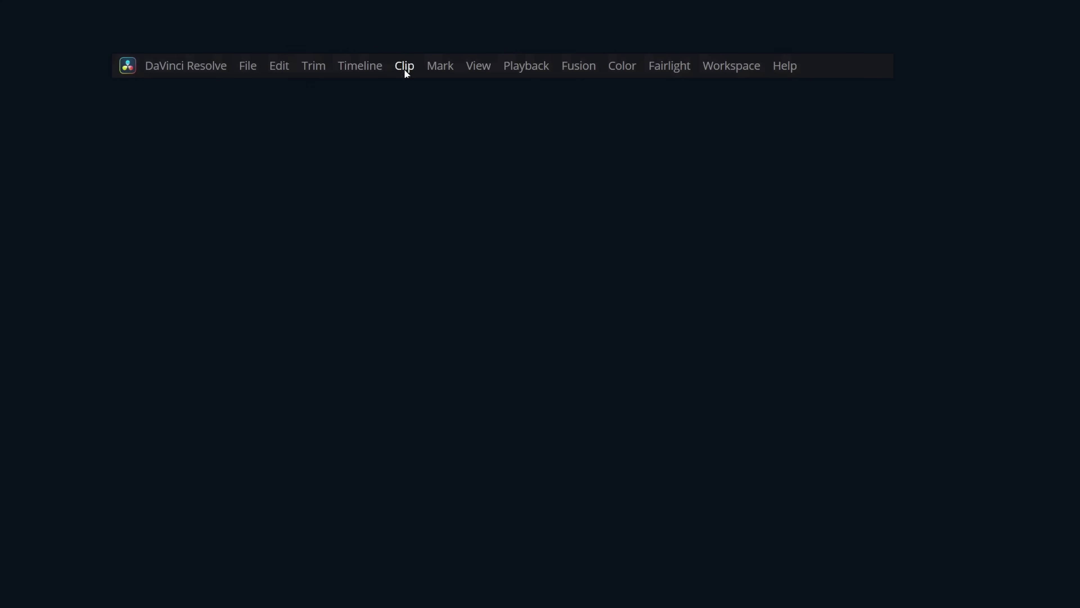
click(405, 68)
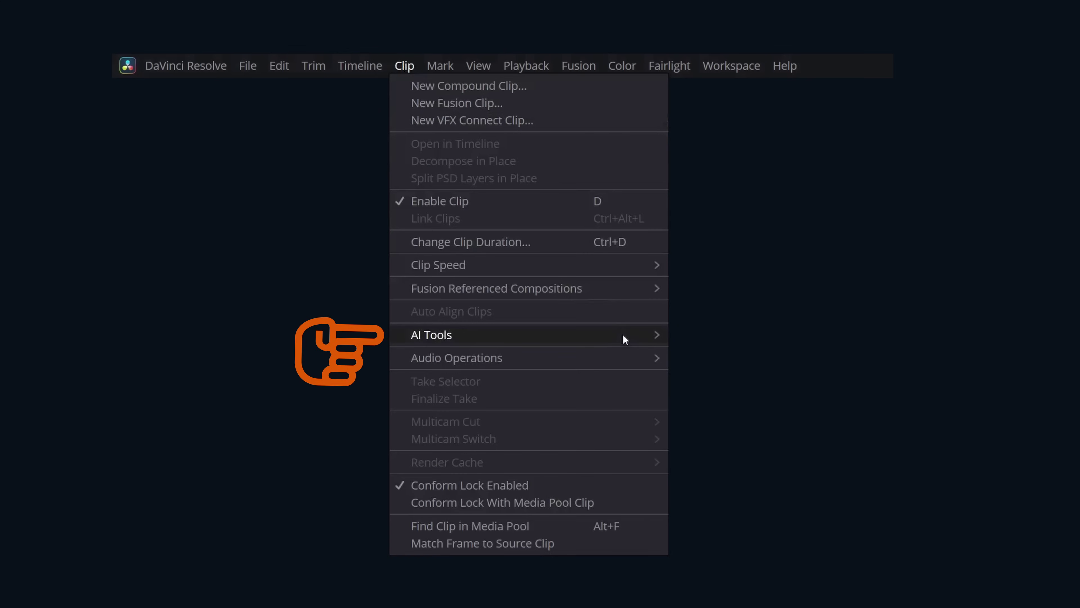
mouse_move(647, 336)
click(719, 355)
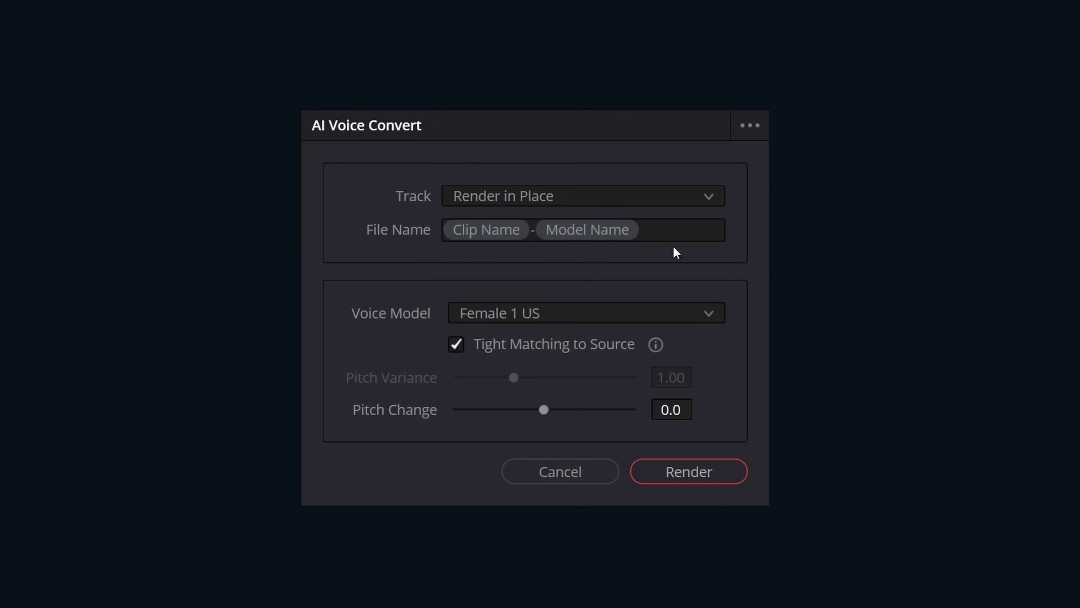
Step: Append a dash and the Project Name token after Model Name in the File Name pattern
click(669, 234)
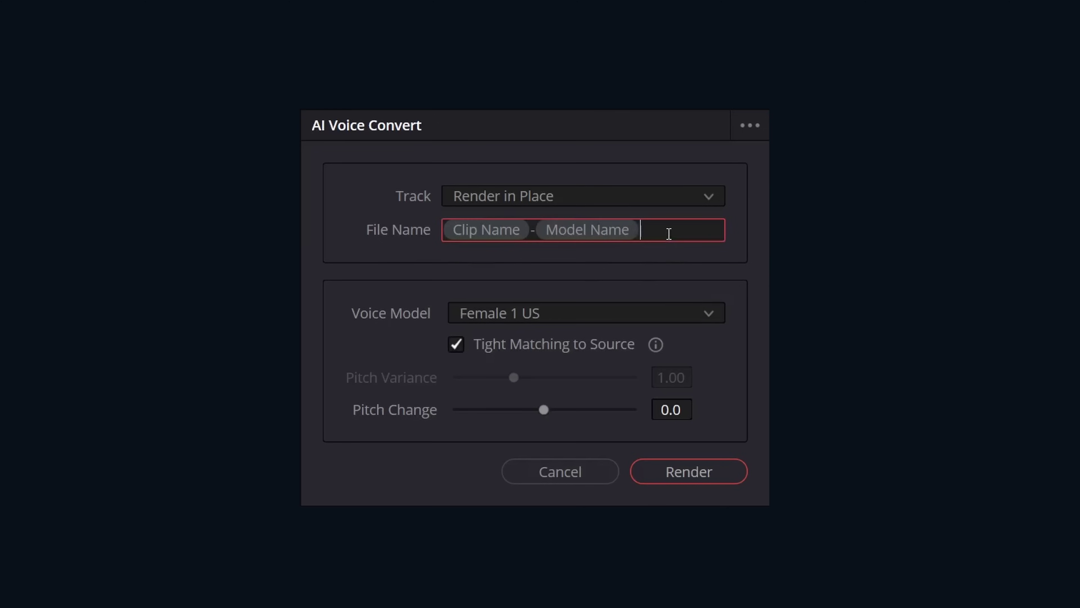
text(-)
text(%n)
text(ame)
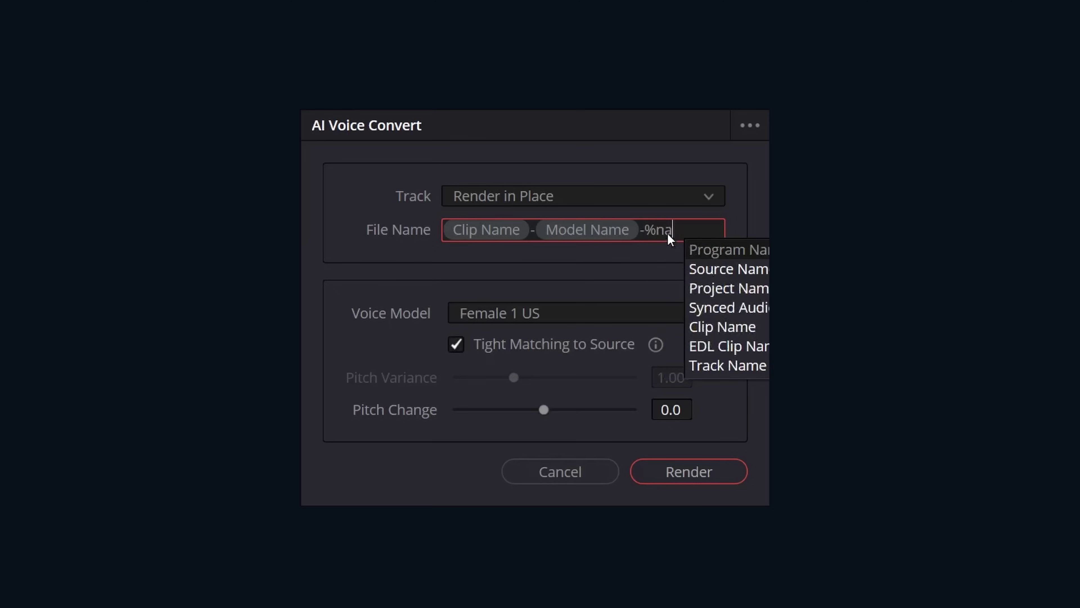
key(Down)
key(Down)
key(Return)
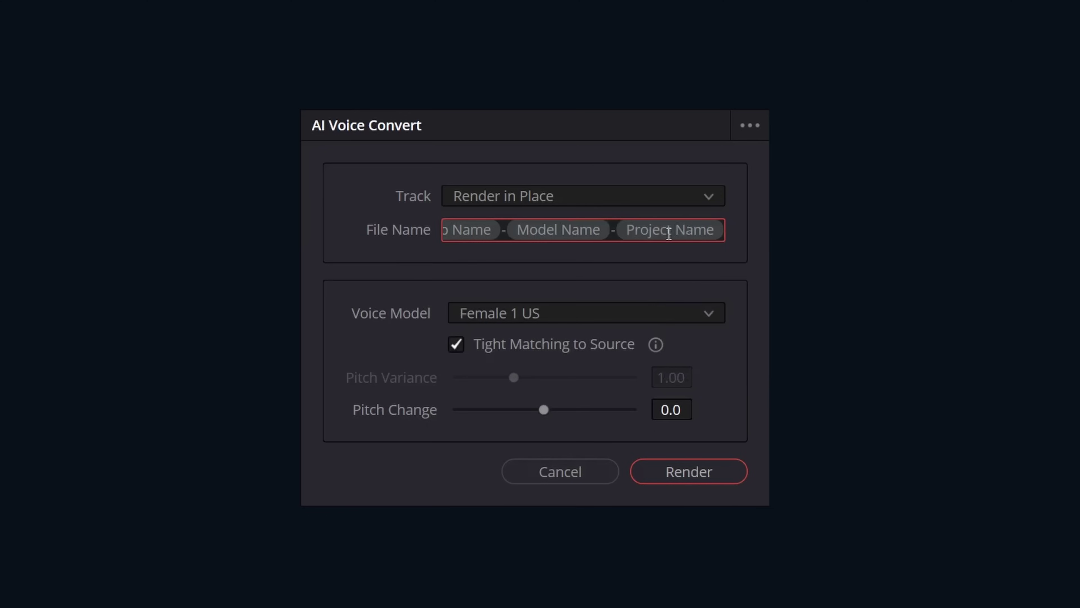
Step: Keep the Female 1 US model, uncheck Tight Matching to Source, and set Pitch Variance to 1.49
click(665, 317)
click(664, 316)
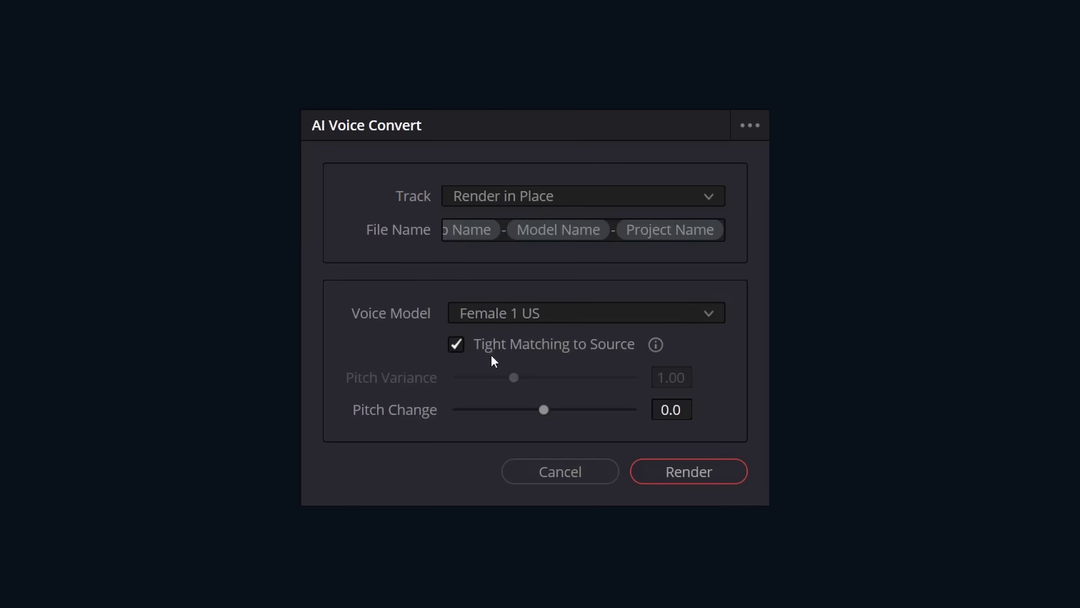
click(458, 345)
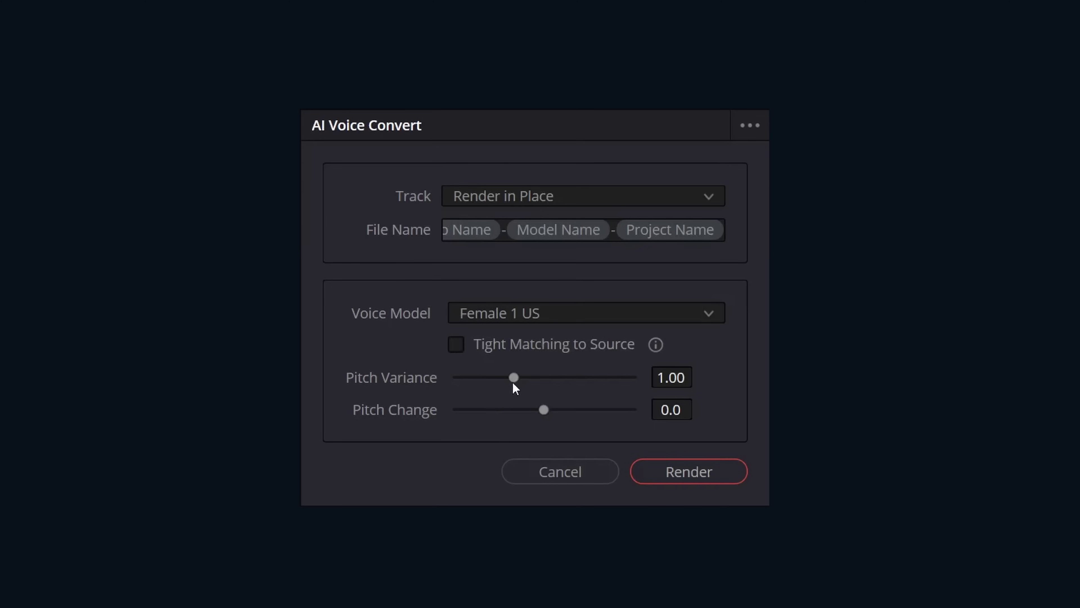
drag(514, 383, 574, 388)
Step: Render the Female 1 US conversion, play it from the start, then revert to the original voice
click(675, 484)
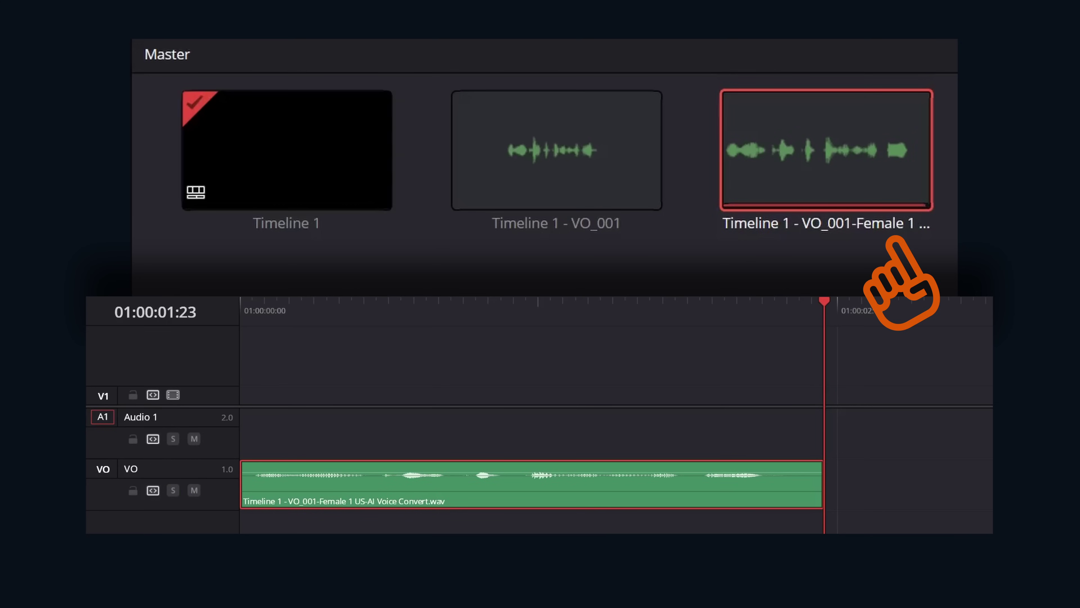
key(Home)
key(space)
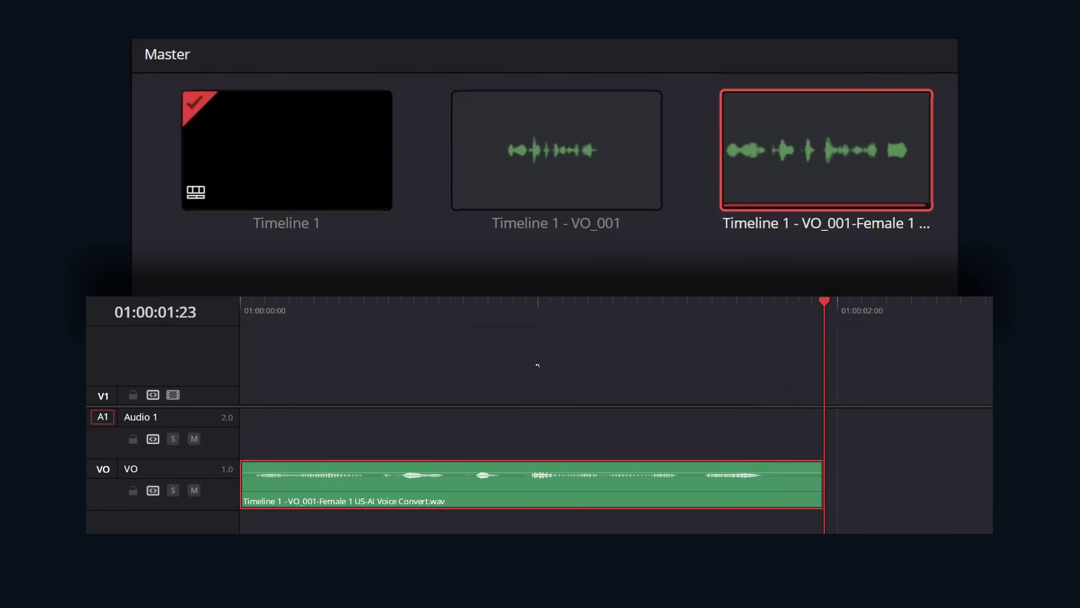
right_click(407, 480)
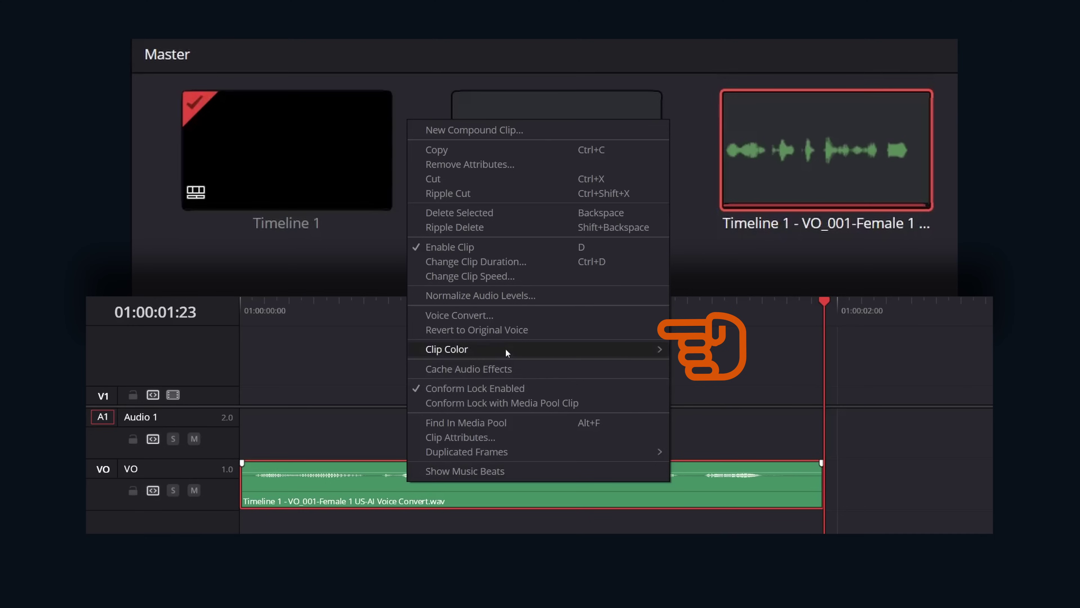
click(536, 330)
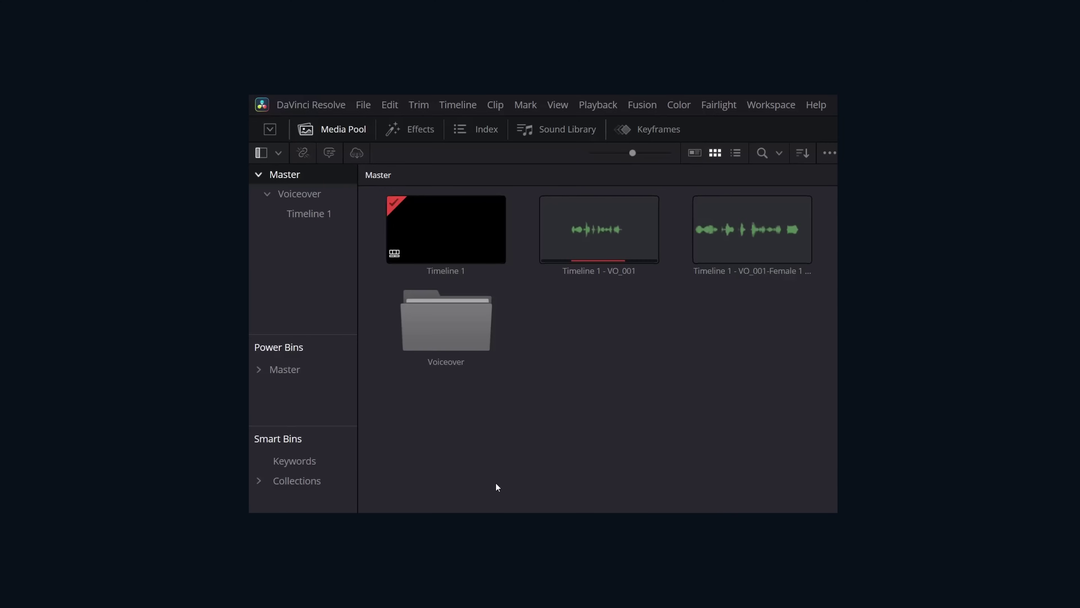
Step: Open the Voiceover > Timeline 1 bin and select the voiceover clips through VO_077
click(454, 337)
double_click(454, 336)
double_click(433, 246)
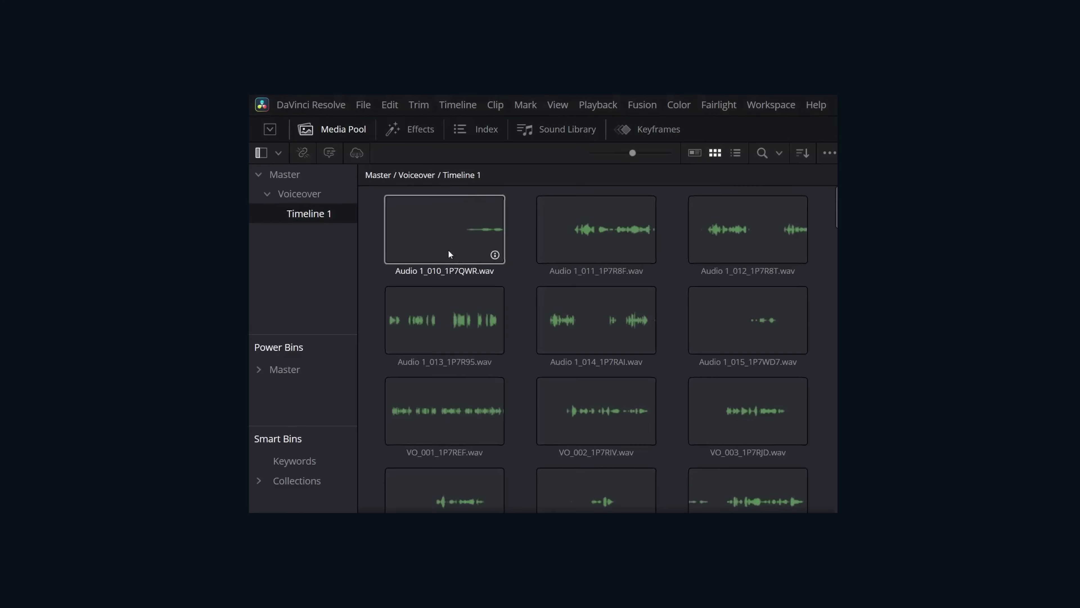
scroll(555, 346, down, 15)
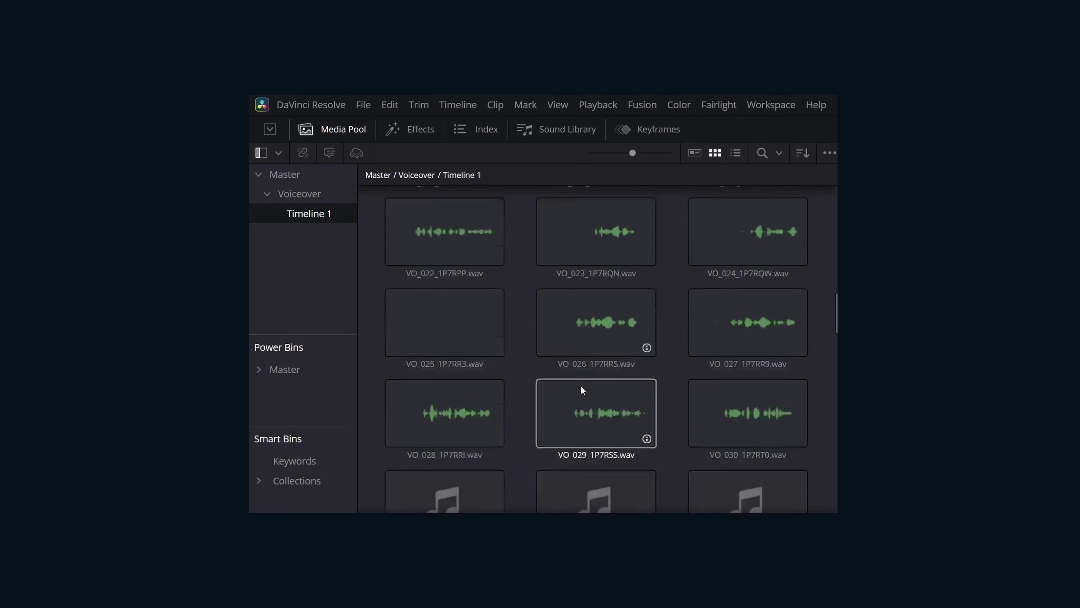
scroll(816, 452, down, 10)
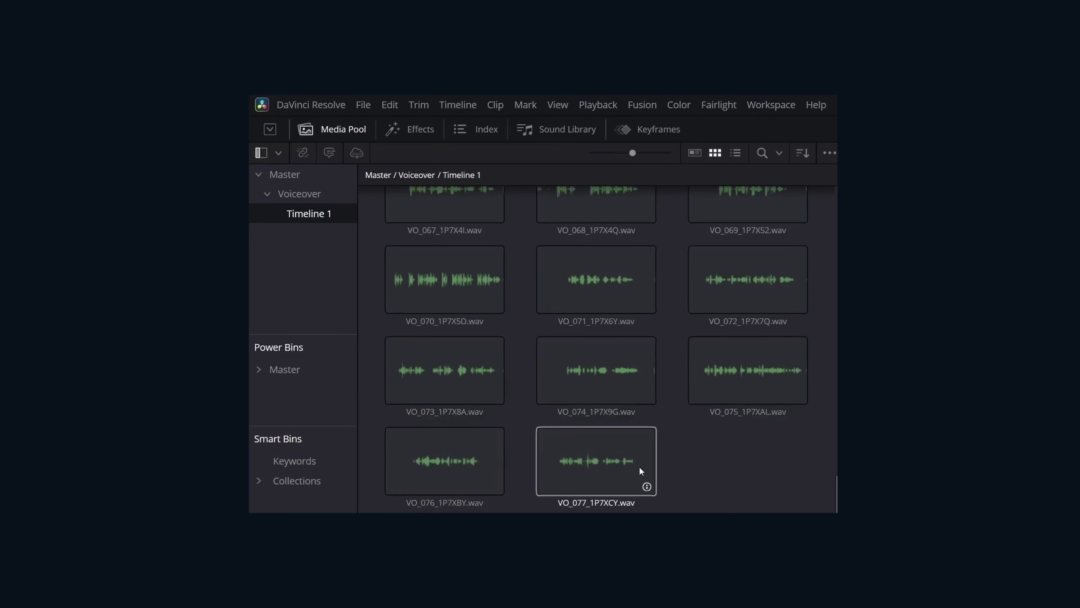
shift+click(599, 467)
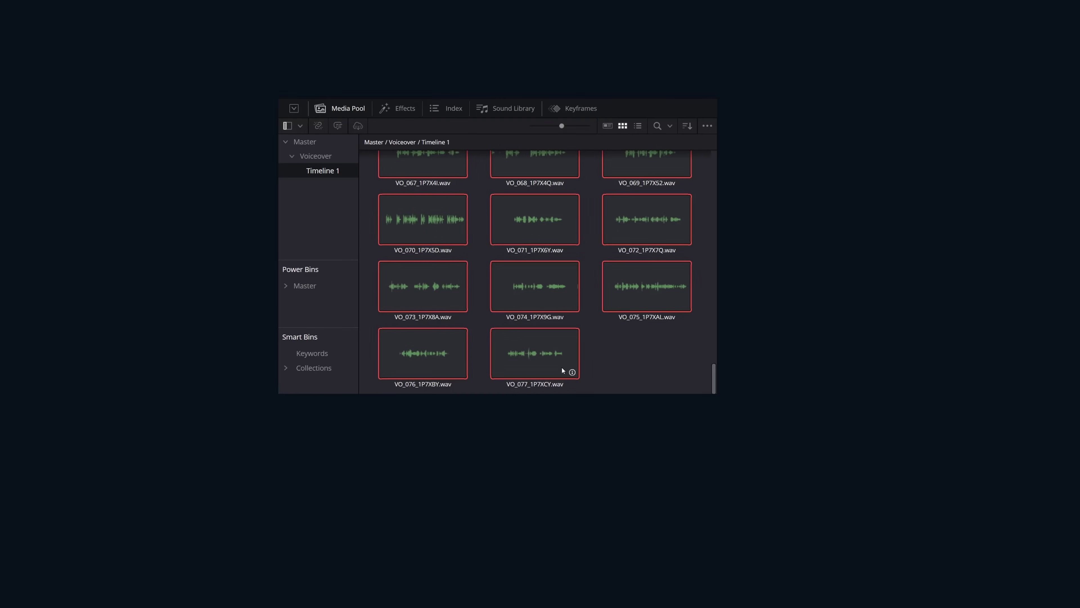
Step: Request AI Voice Training for the selected clips and download the 4.92 GB training package
right_click(562, 369)
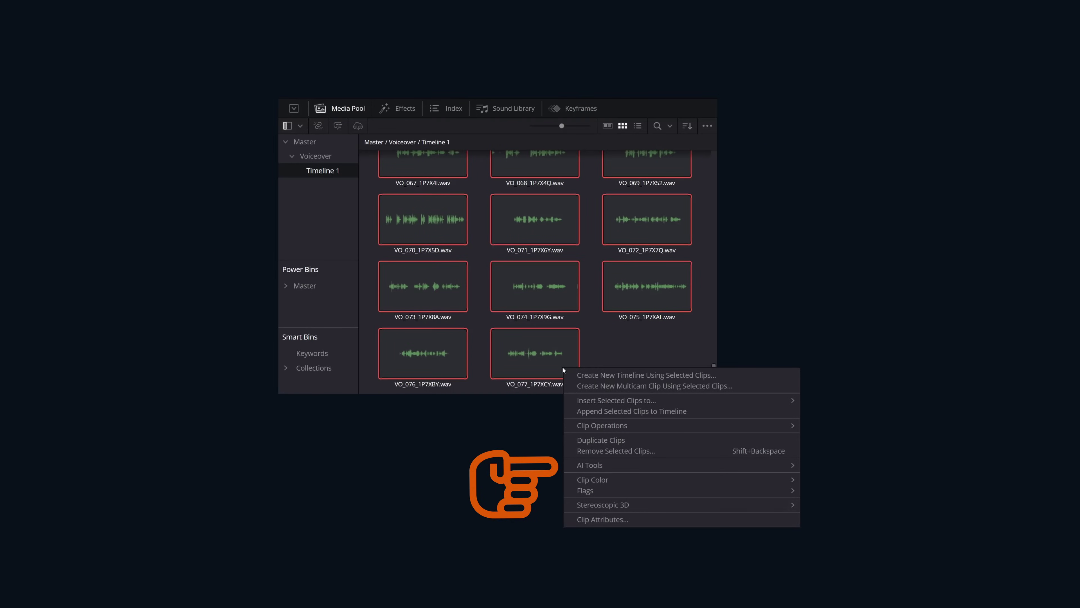
mouse_move(678, 463)
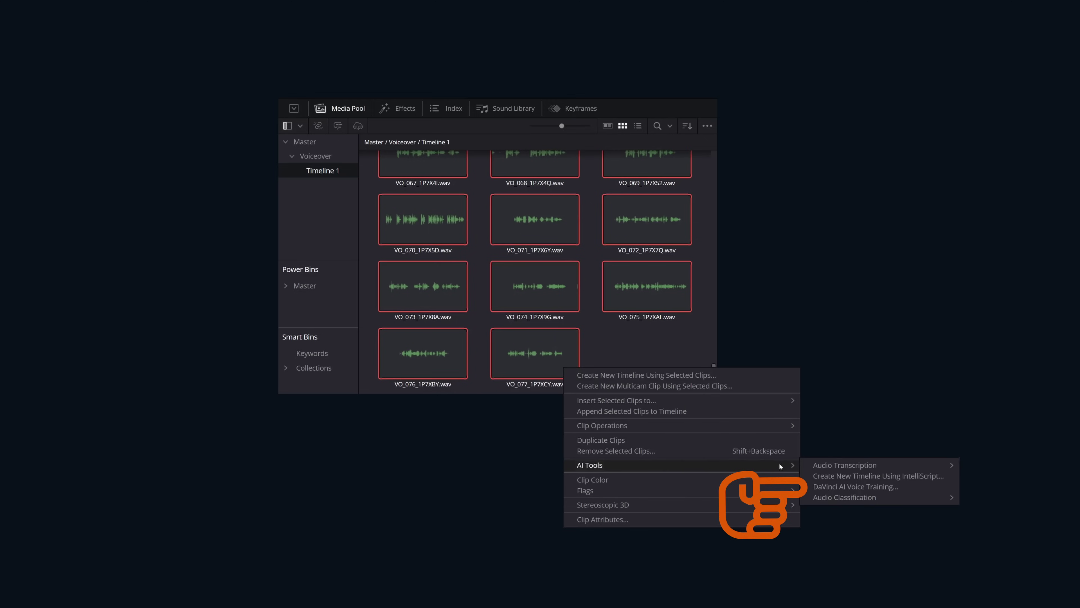
click(857, 487)
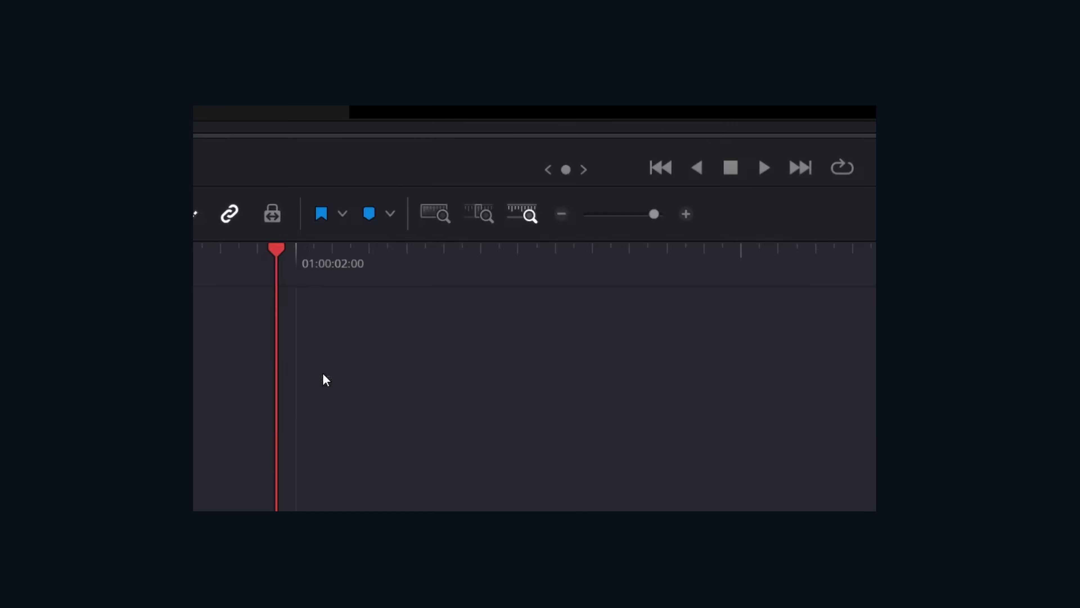
click(725, 406)
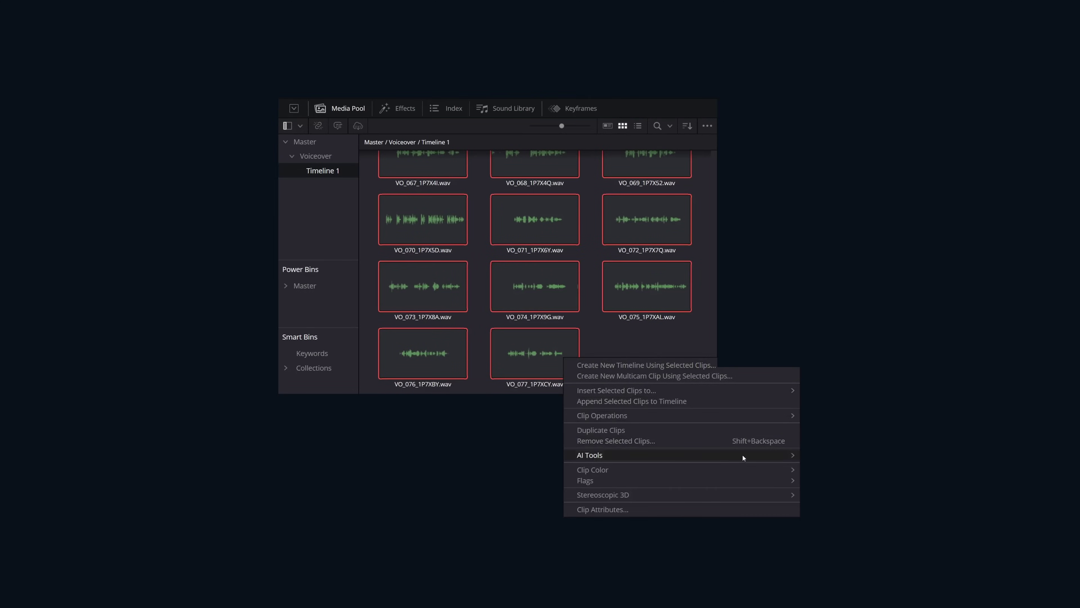
Step: Launch DaVinci AI Voice Training on the selected clips and accept the voice rights notice
mouse_move(742, 454)
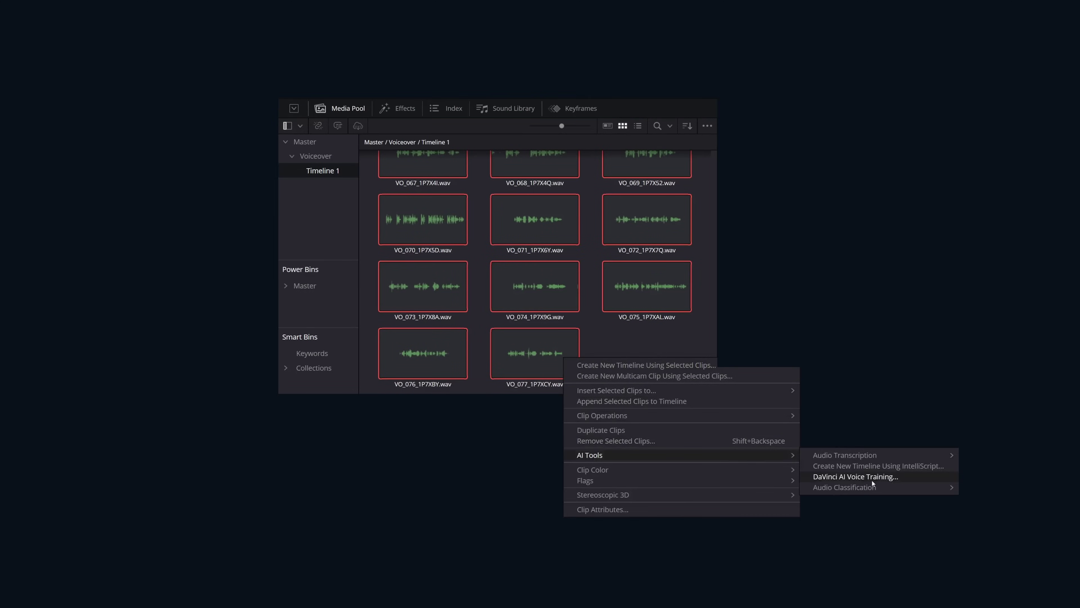
click(872, 480)
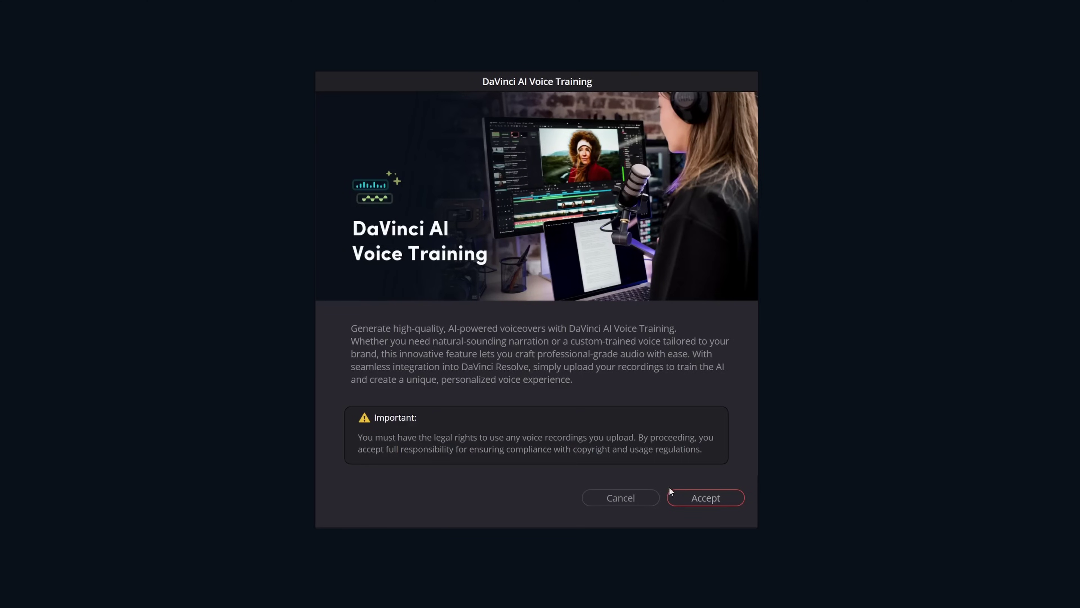
click(703, 504)
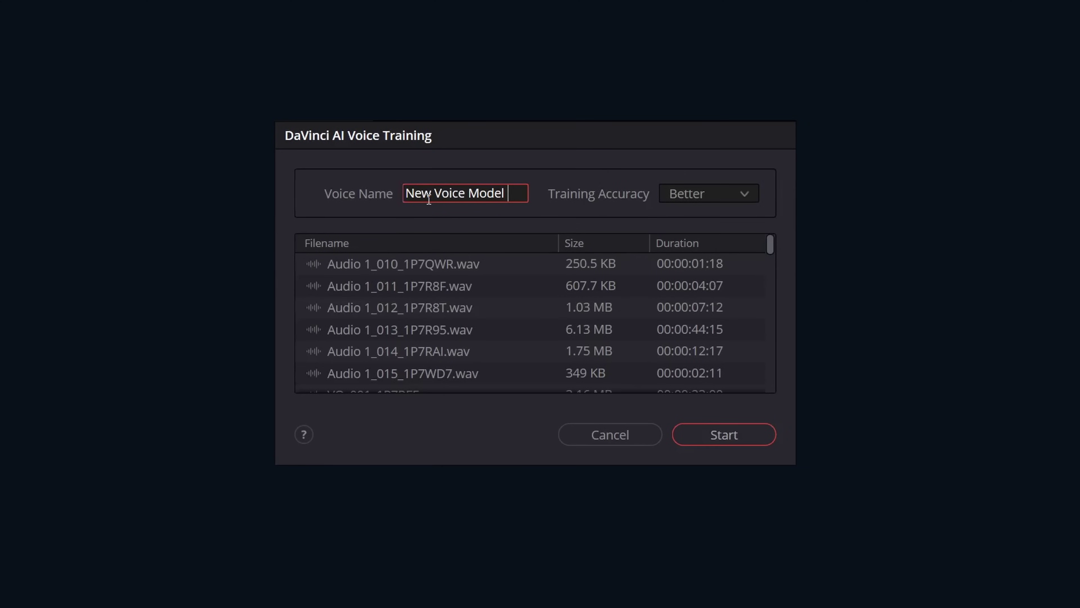
Step: Append the speaker's name to Voice Name and set Training Accuracy to Faster
text(for Justin)
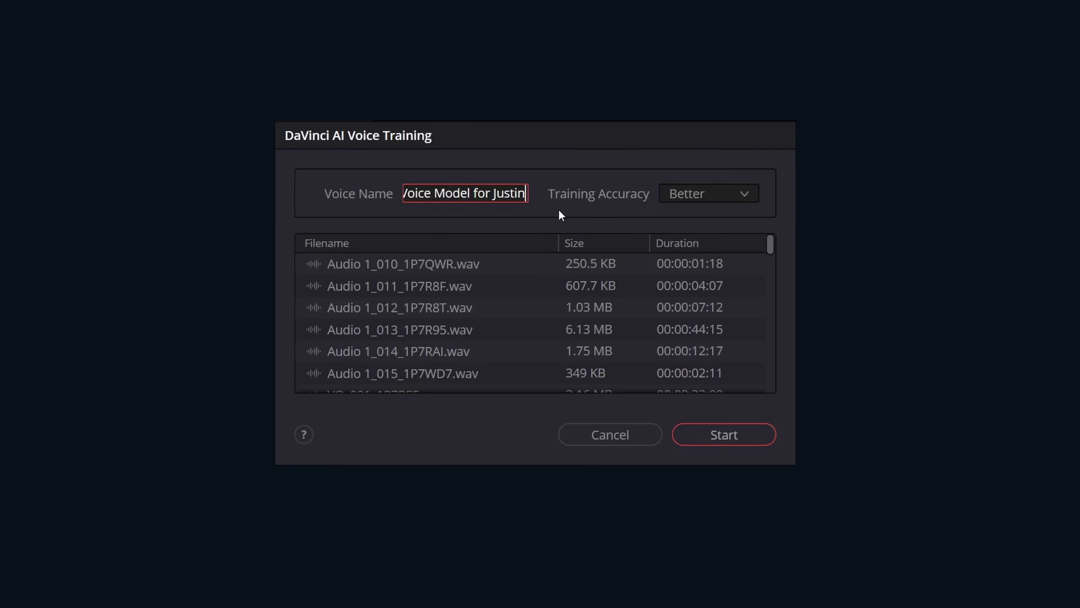
click(683, 193)
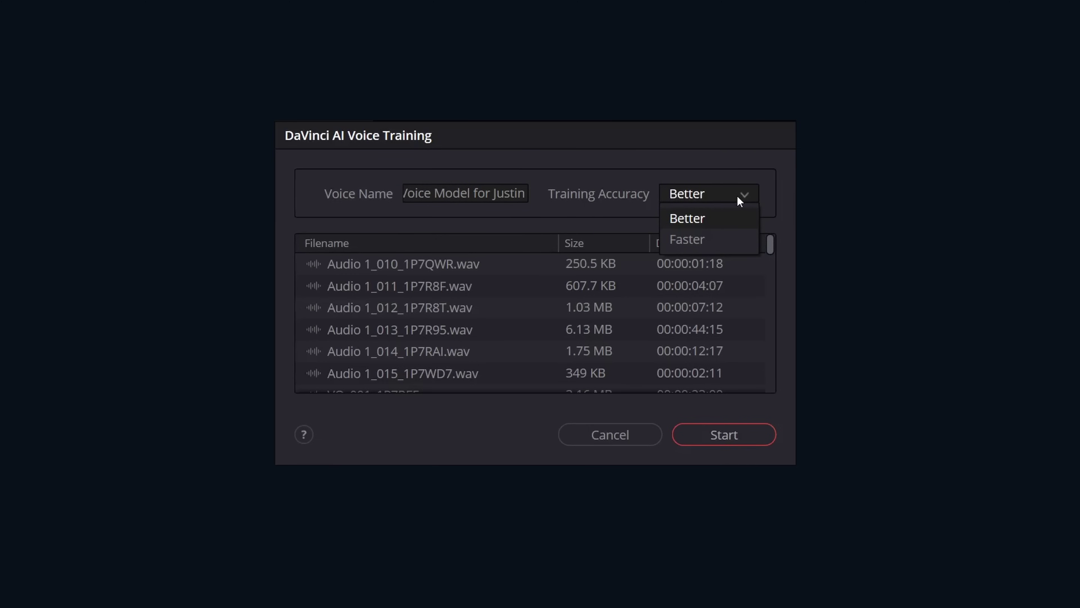
click(728, 245)
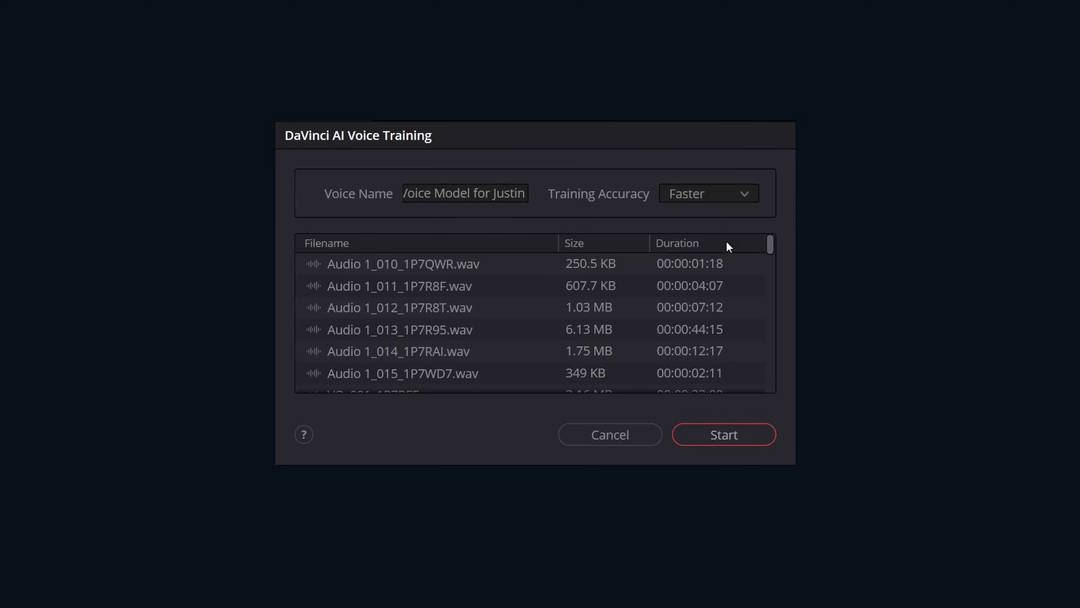
Step: Start training the voice model and view Memory usage in Task Manager's Performance tab
click(748, 441)
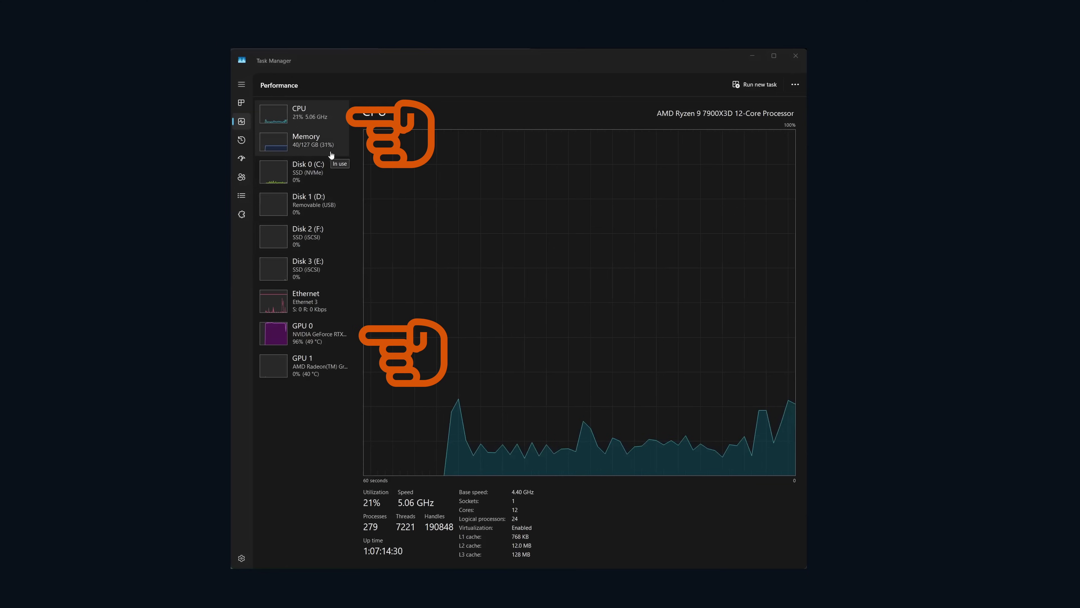
click(331, 154)
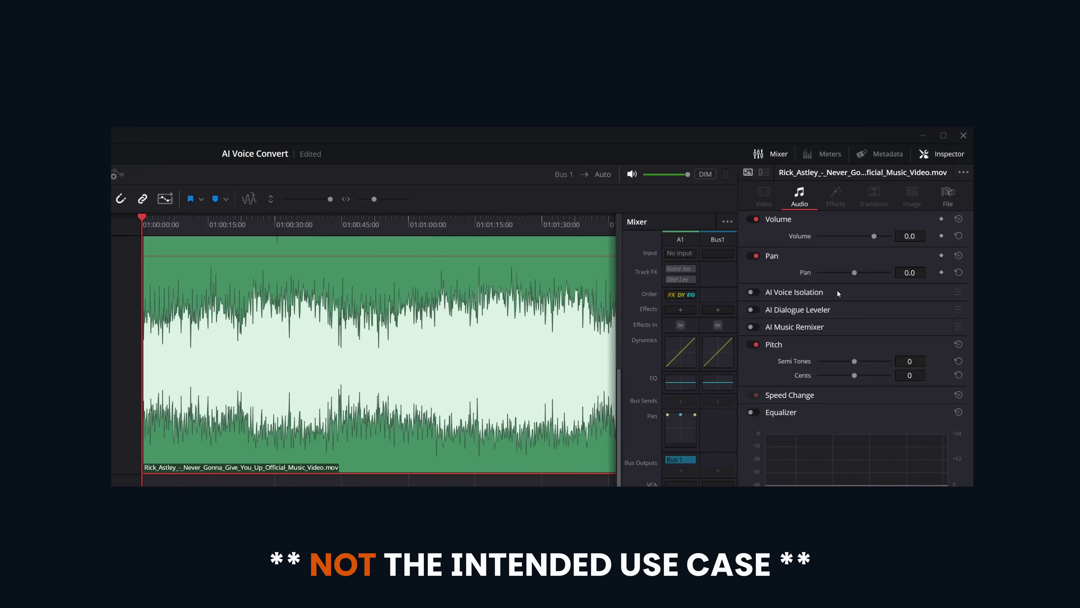
Step: Enable AI Music Remixer with the bass and other stems muted, and play the isolated vocal
click(766, 331)
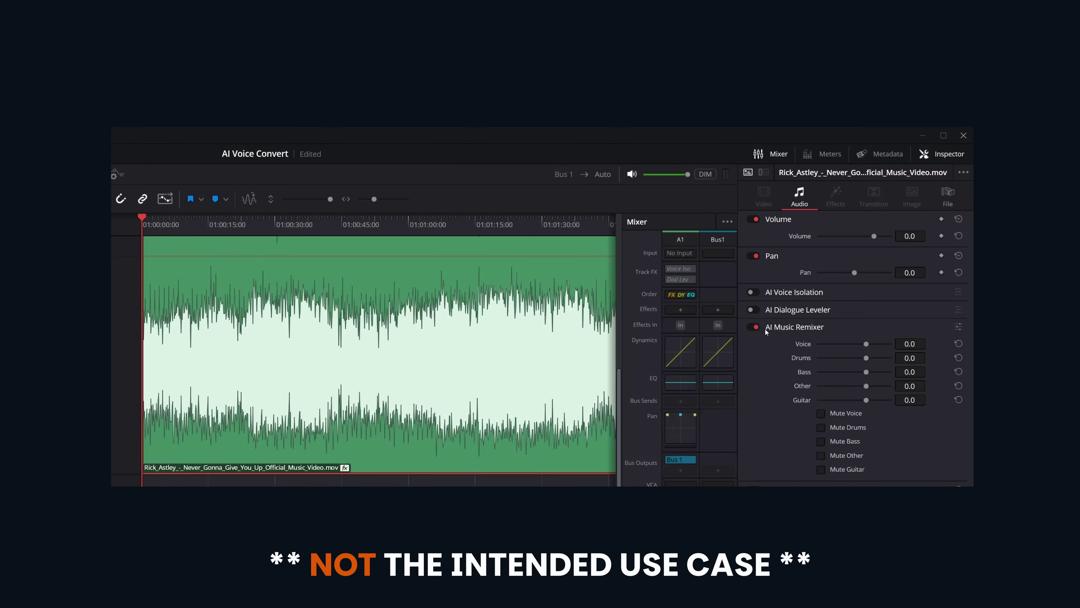
click(821, 441)
click(821, 455)
key(space)
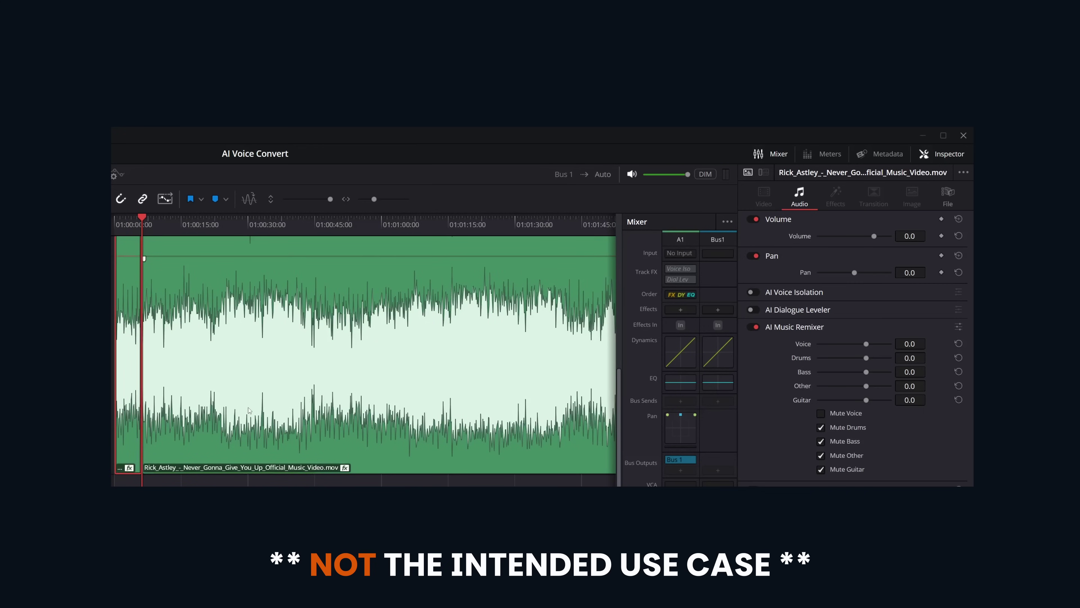
Step: Split the song at the playhead and bounce the opening piece's audio effects into a new clip
key(ctrl+b)
right_click(132, 430)
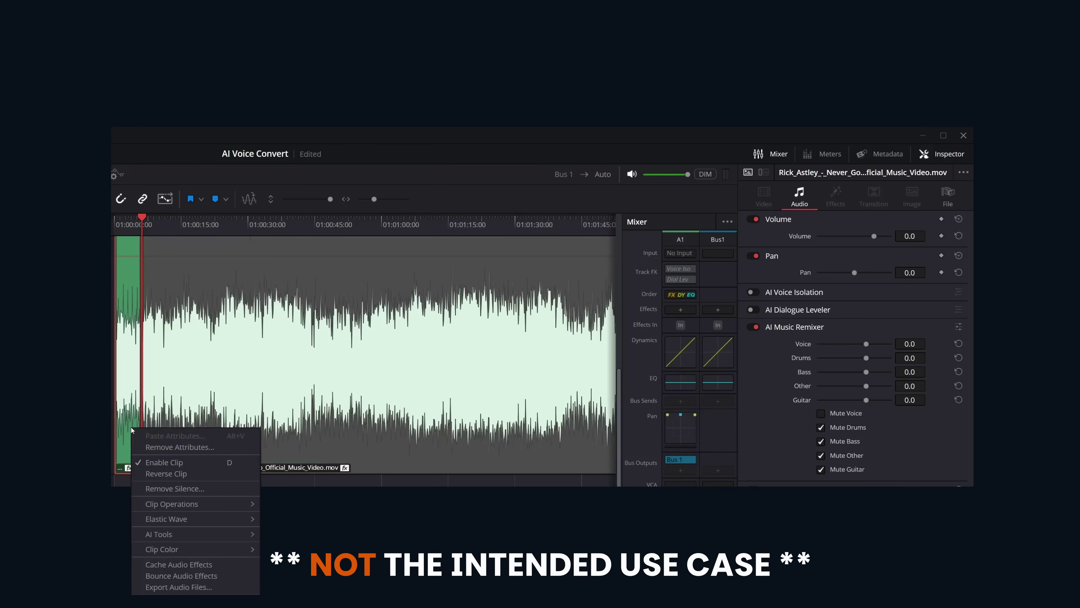
click(195, 576)
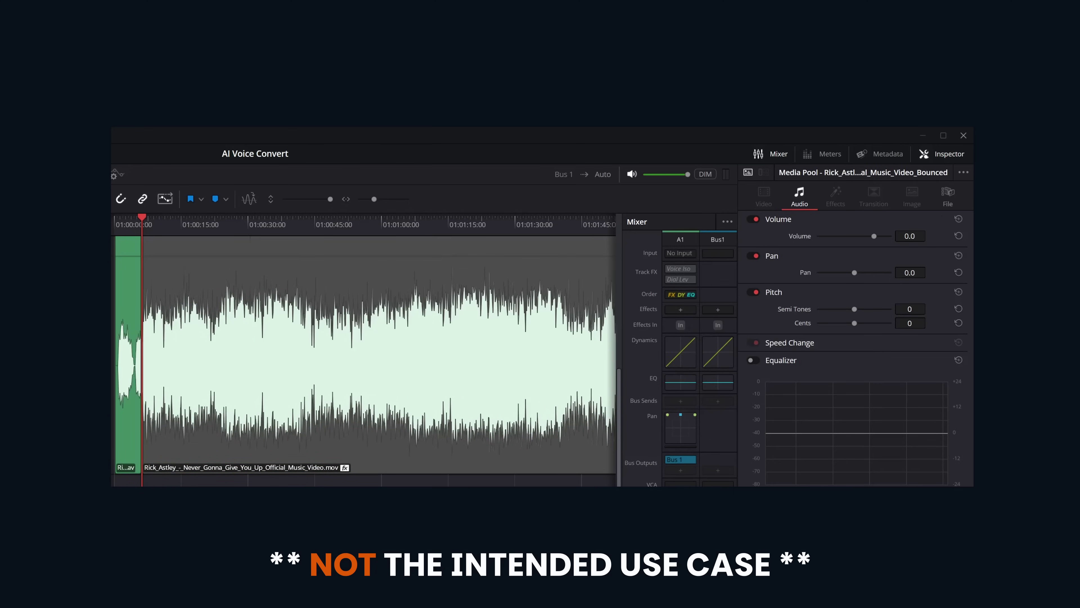
scroll(251, 228, left, 2)
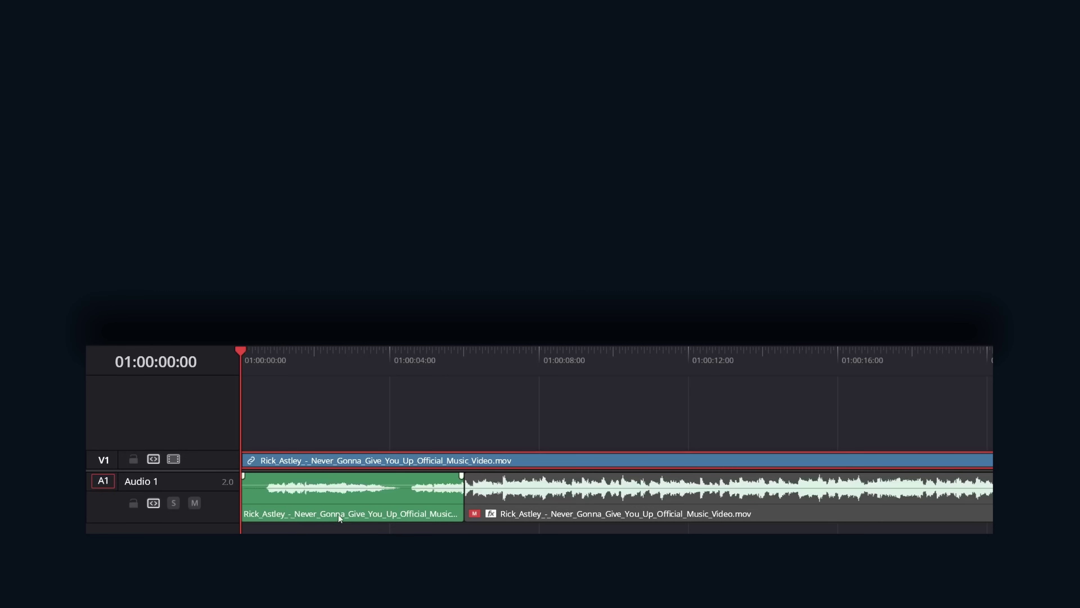
Step: Render the bounced vocal with the custom trained voice model and Tight Matching to Source
click(341, 499)
right_click(339, 502)
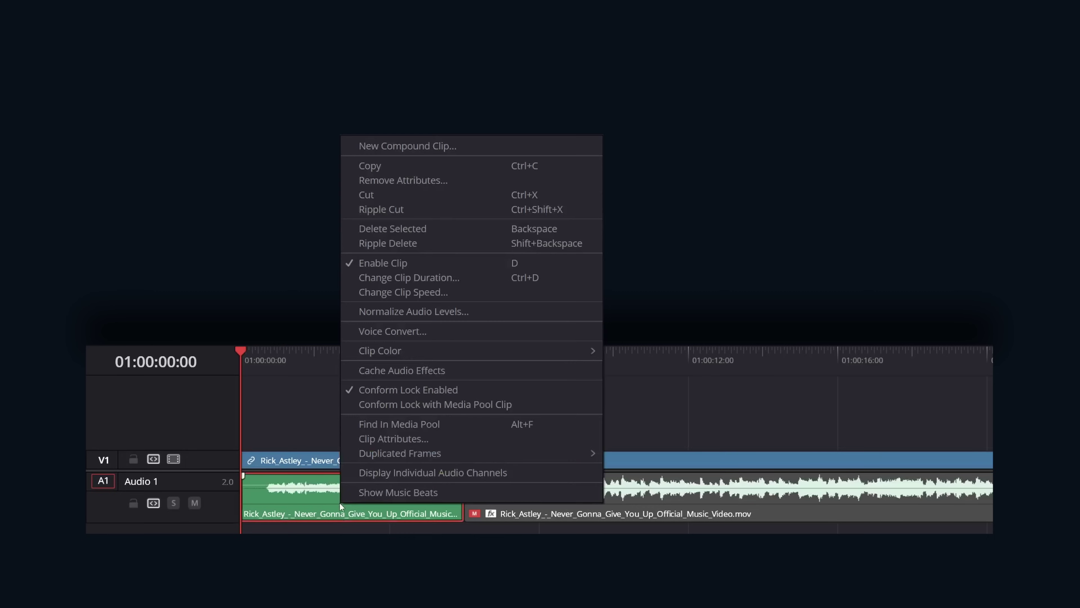
click(419, 330)
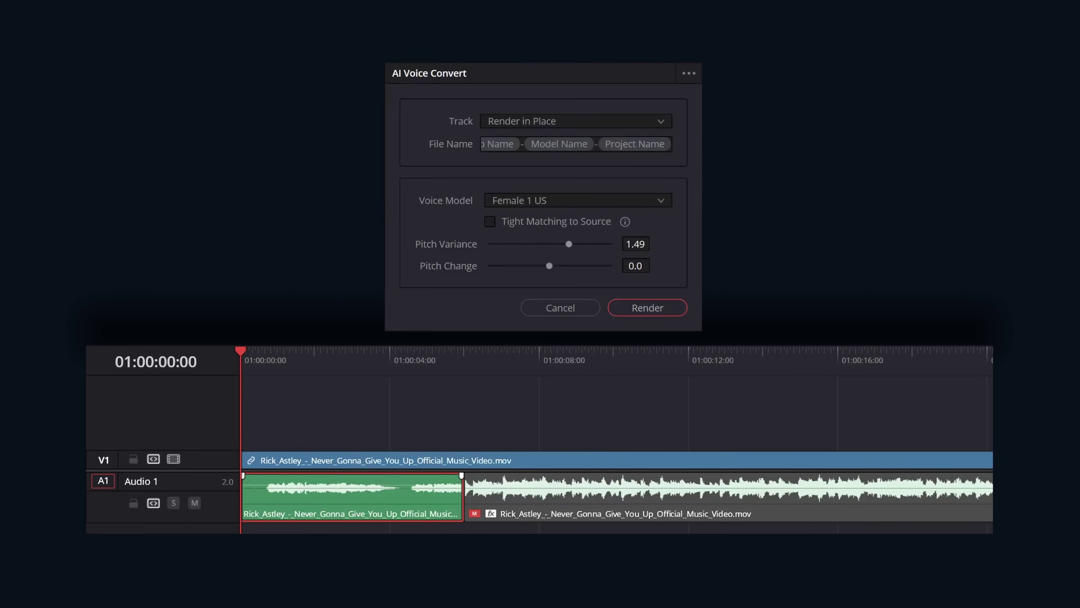
click(587, 196)
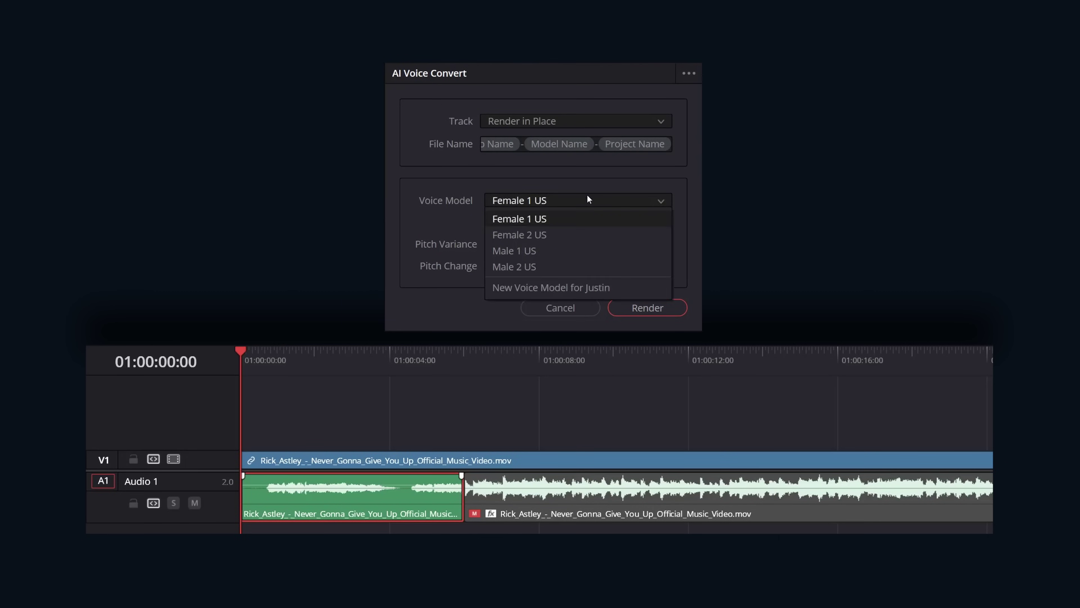
click(566, 288)
click(490, 221)
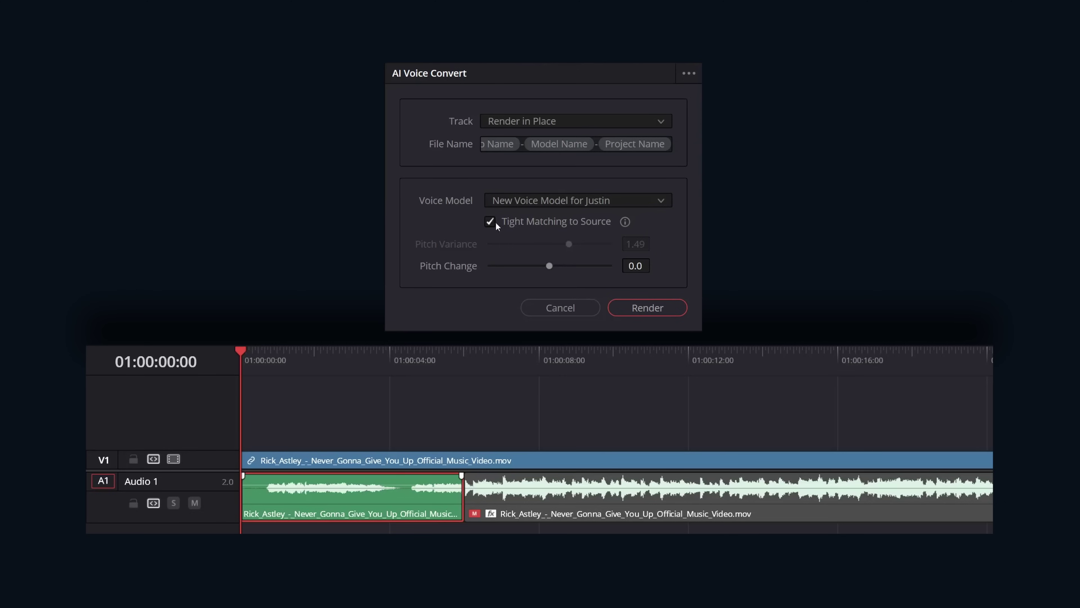
click(644, 307)
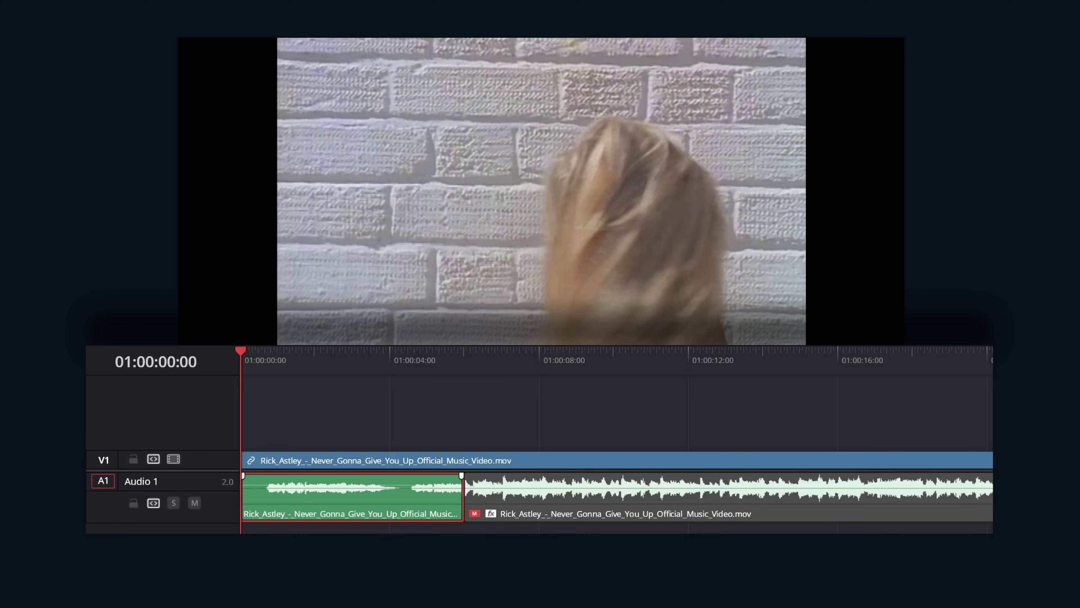
key(space)
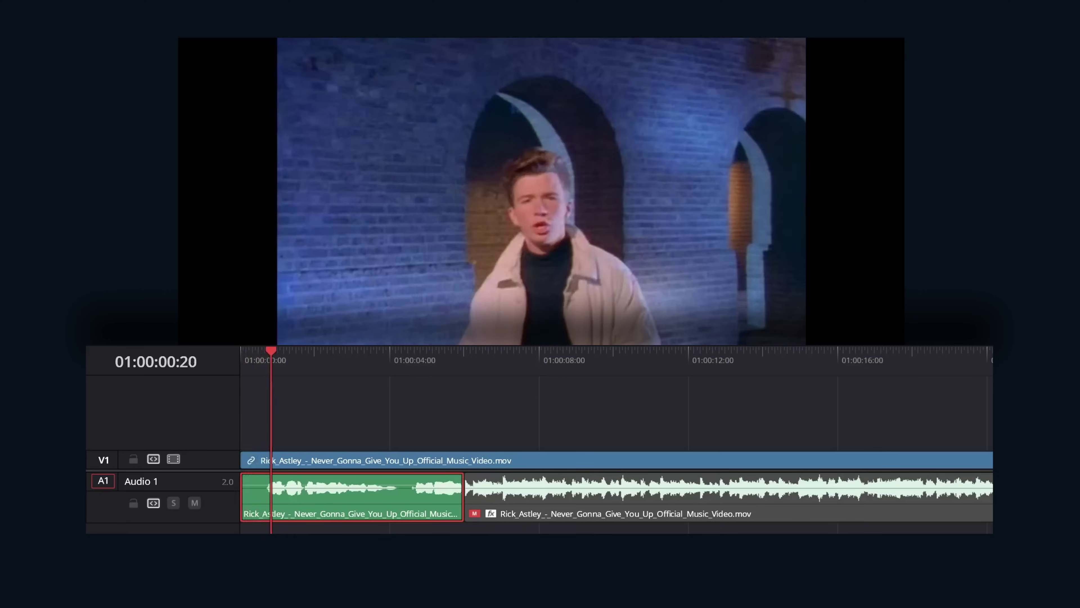